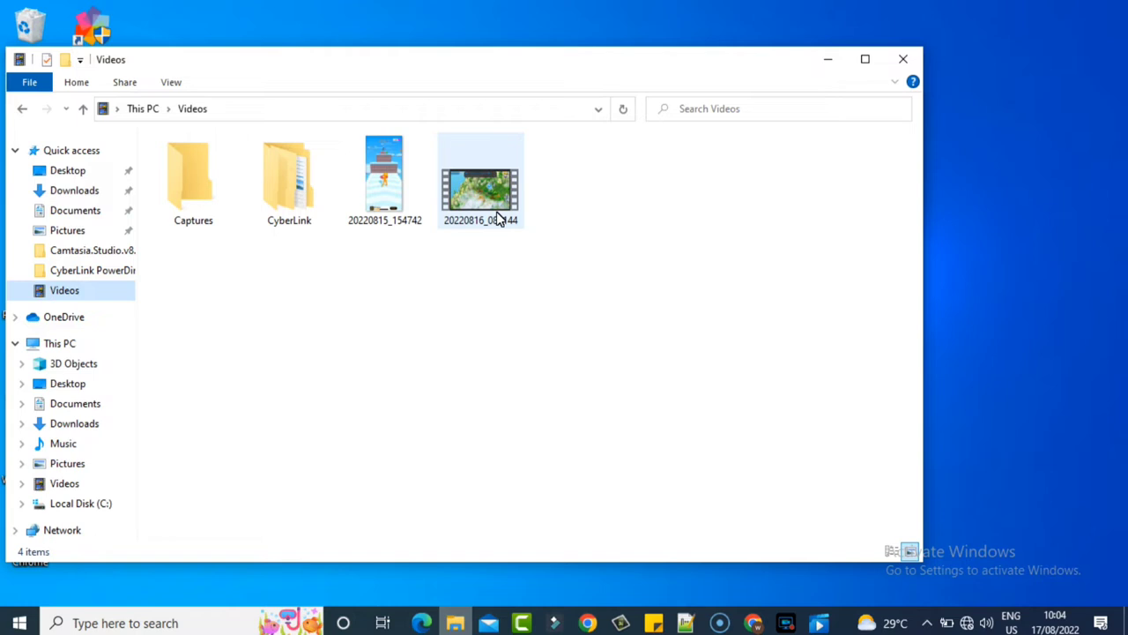
- Find the 20220816_084144 gameplay recording in the This PC > Videos folder
mouse_move(502, 217)
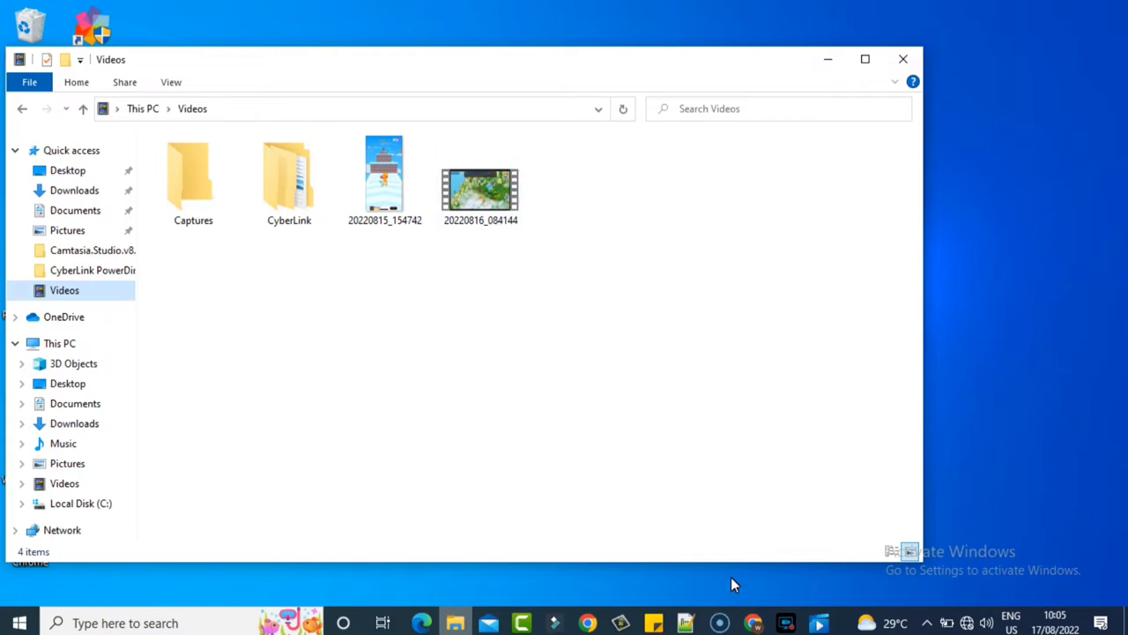
click(822, 625)
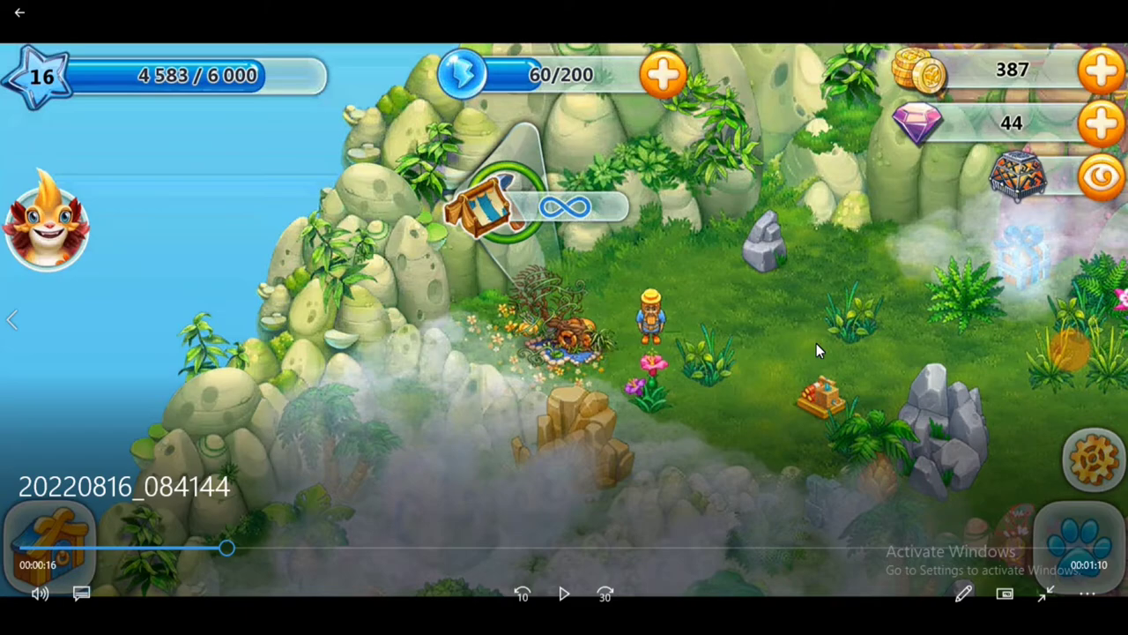
key(alt+F4)
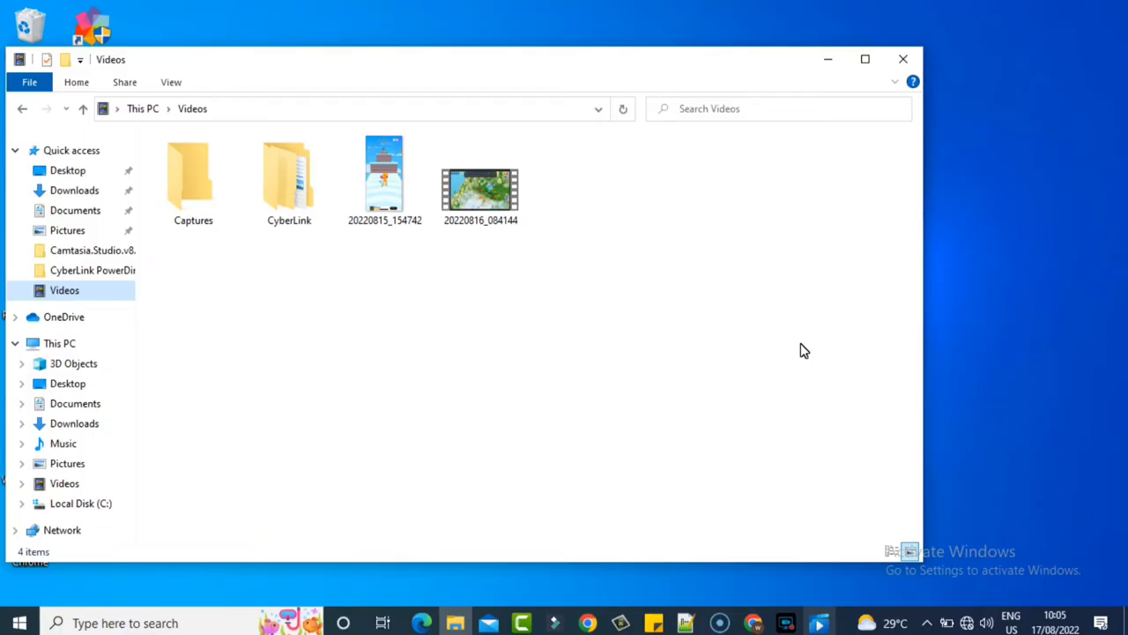
- Check the Pictures screenshots, select the 1080 x 1920 sticky-note line, then minimize Explorer
click(69, 234)
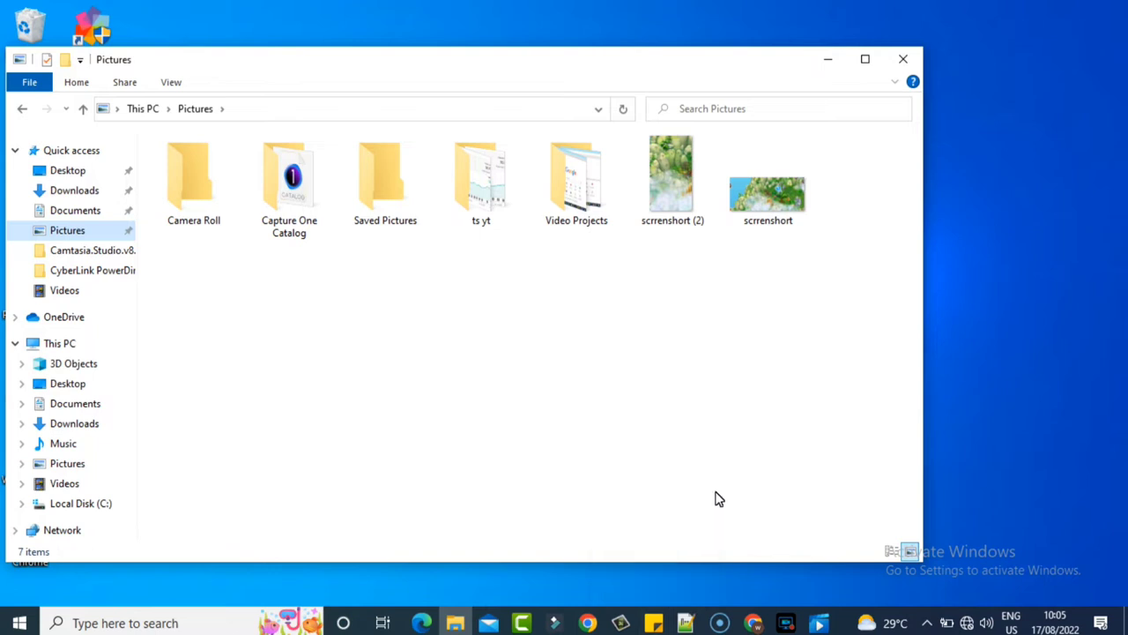
click(653, 623)
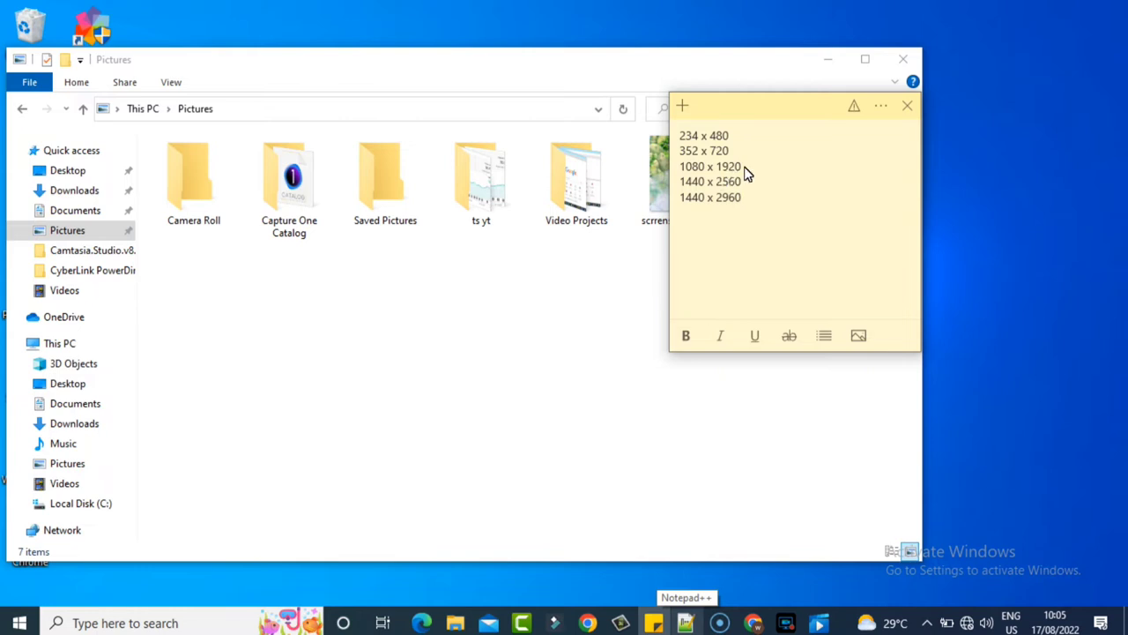
drag(745, 169, 681, 170)
click(682, 169)
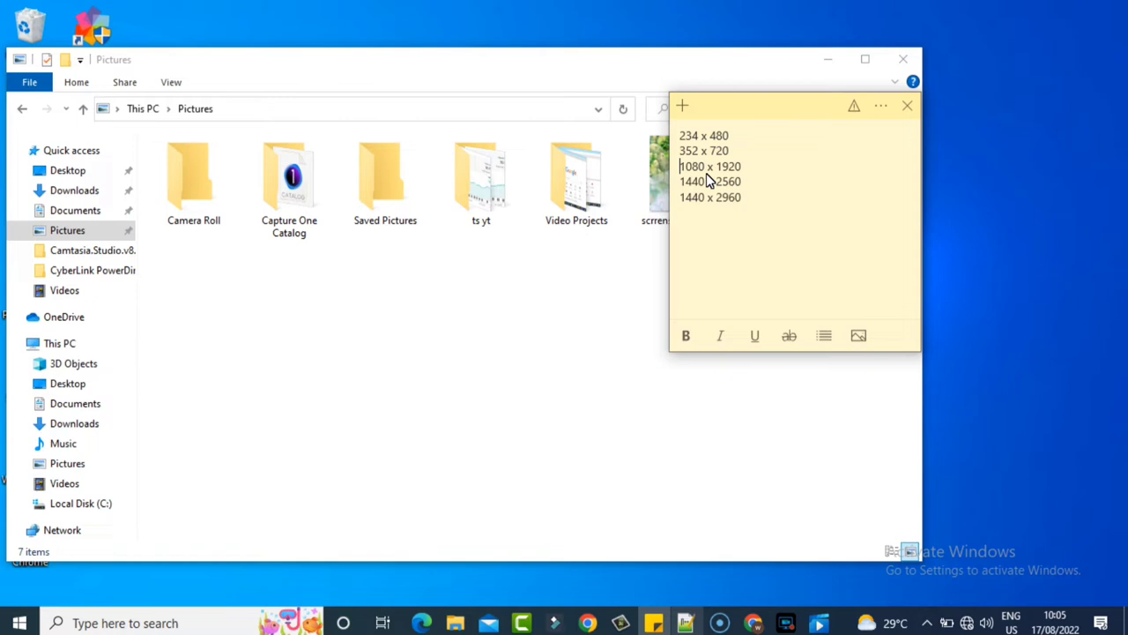
shift+click(758, 174)
click(623, 290)
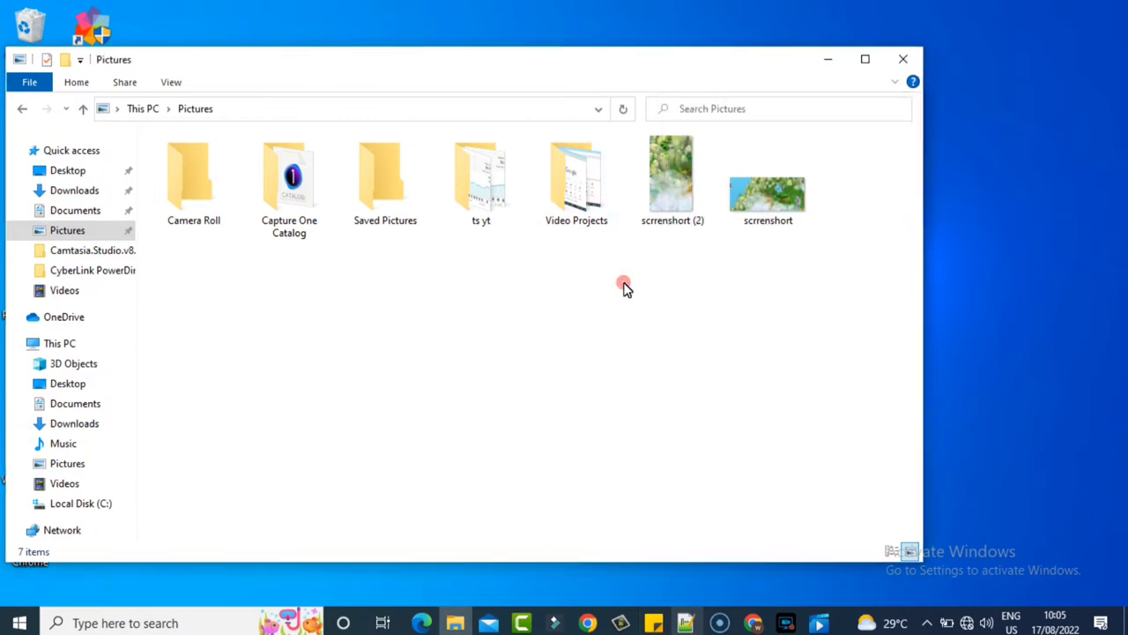
click(833, 60)
- Launch PowerDirector 15 with a 9:16 aspect ratio and enter the Full Feature Editor
click(28, 284)
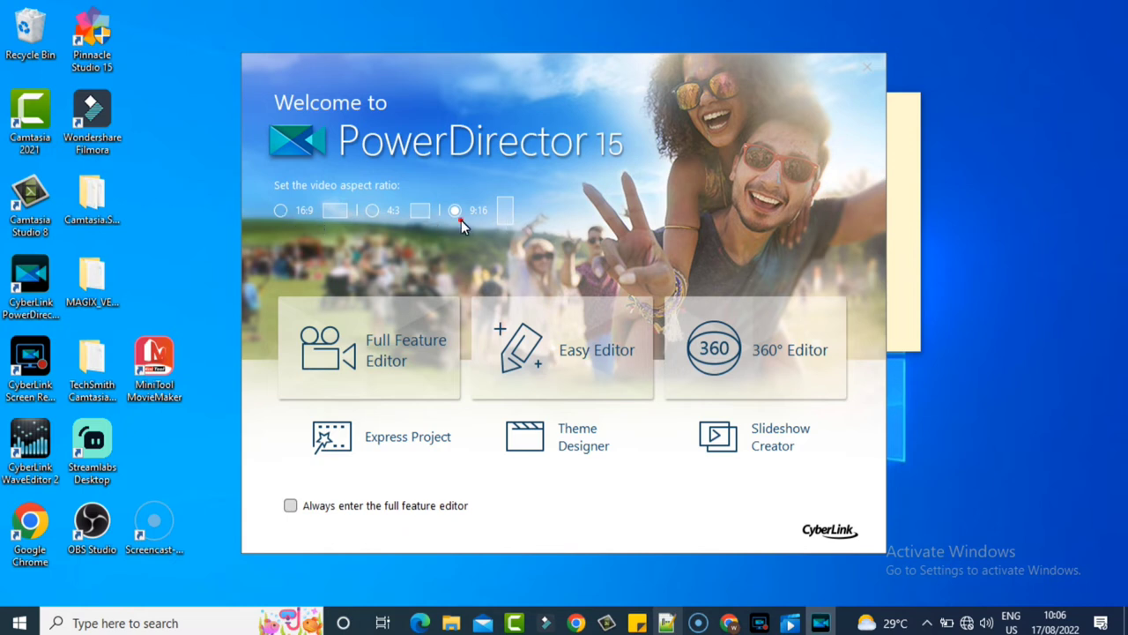
click(391, 341)
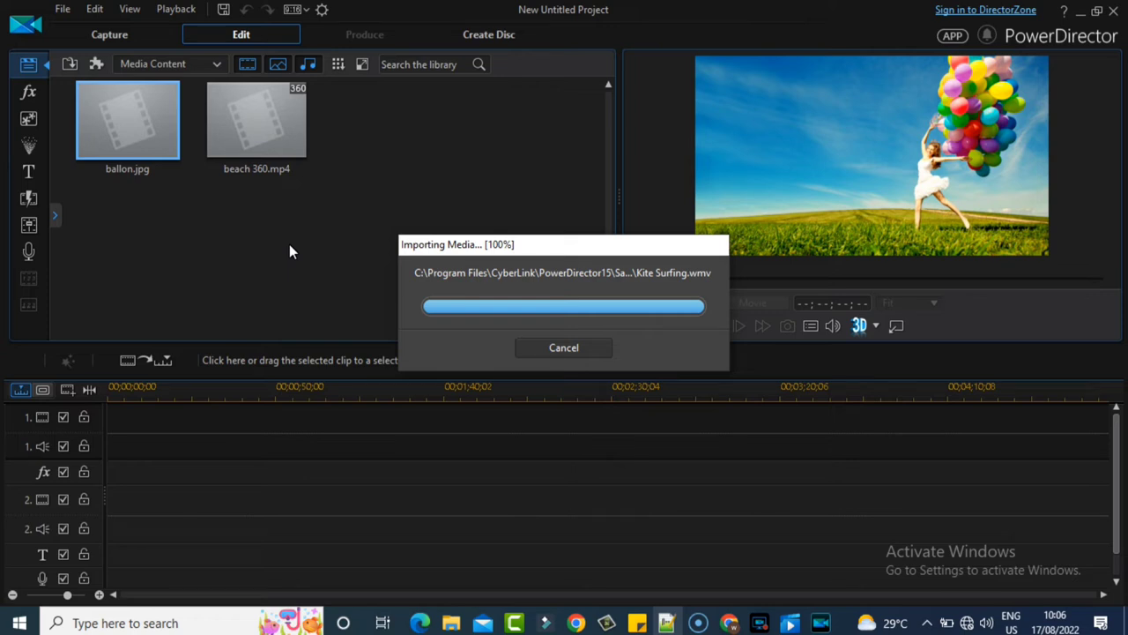
- Import scrrenshot (2) from Pictures and 20220816_084144 from Videos into the media library
click(71, 68)
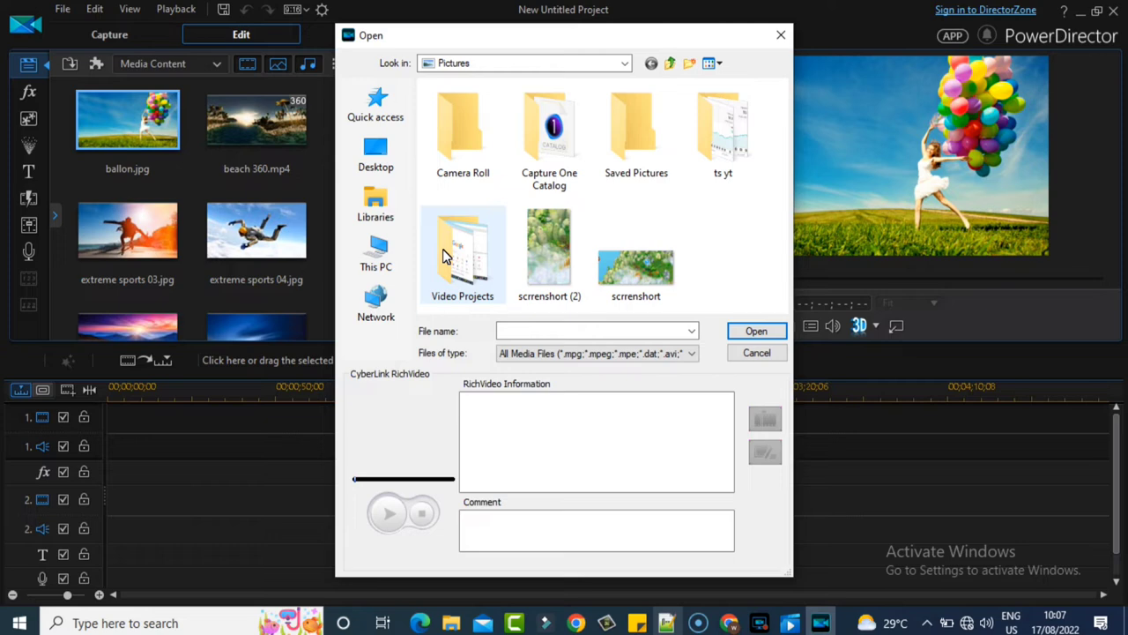
double_click(562, 275)
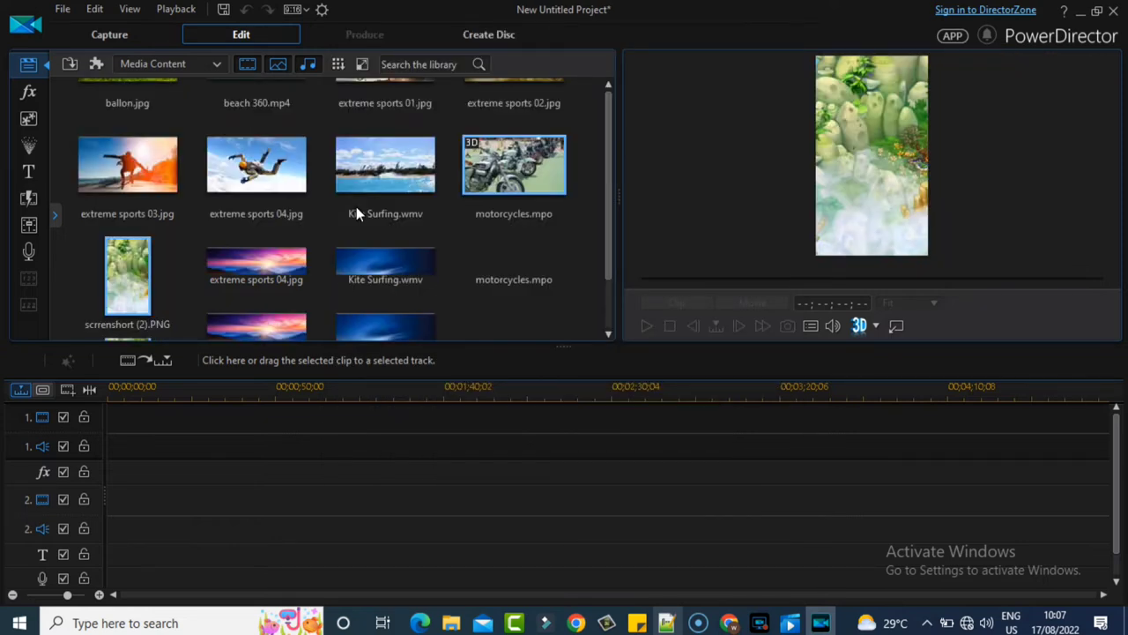
click(69, 65)
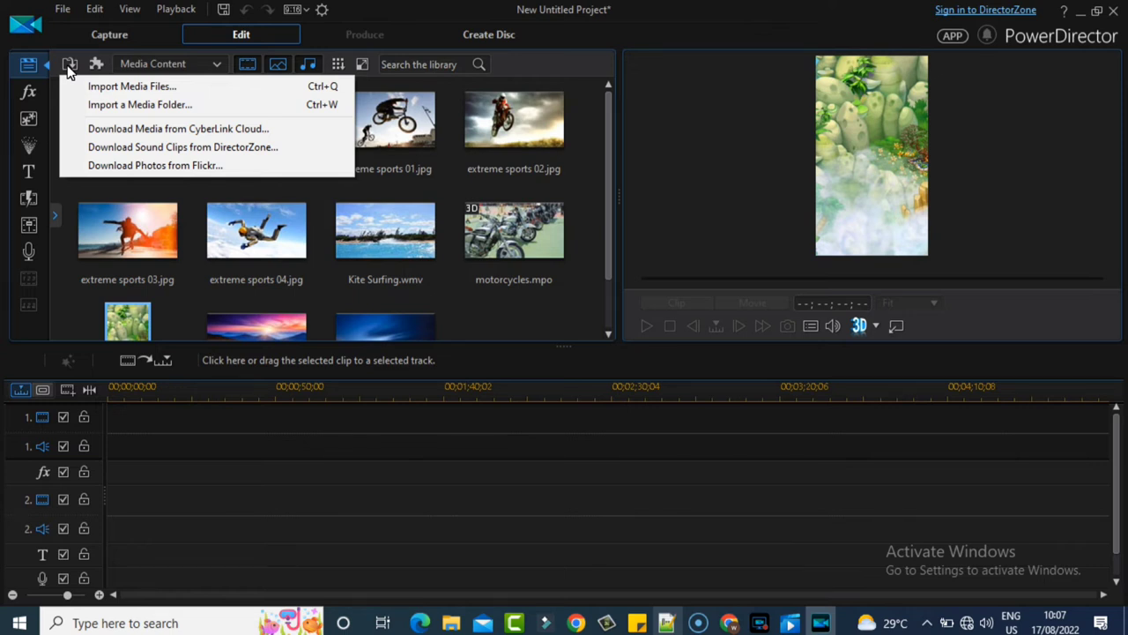
click(132, 86)
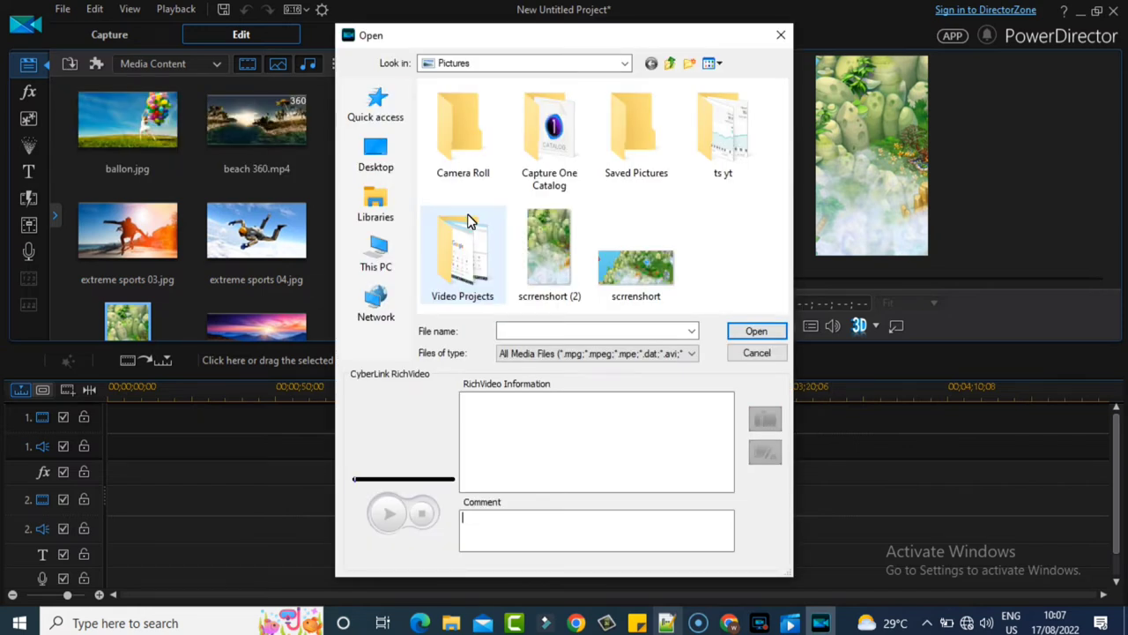
click(624, 62)
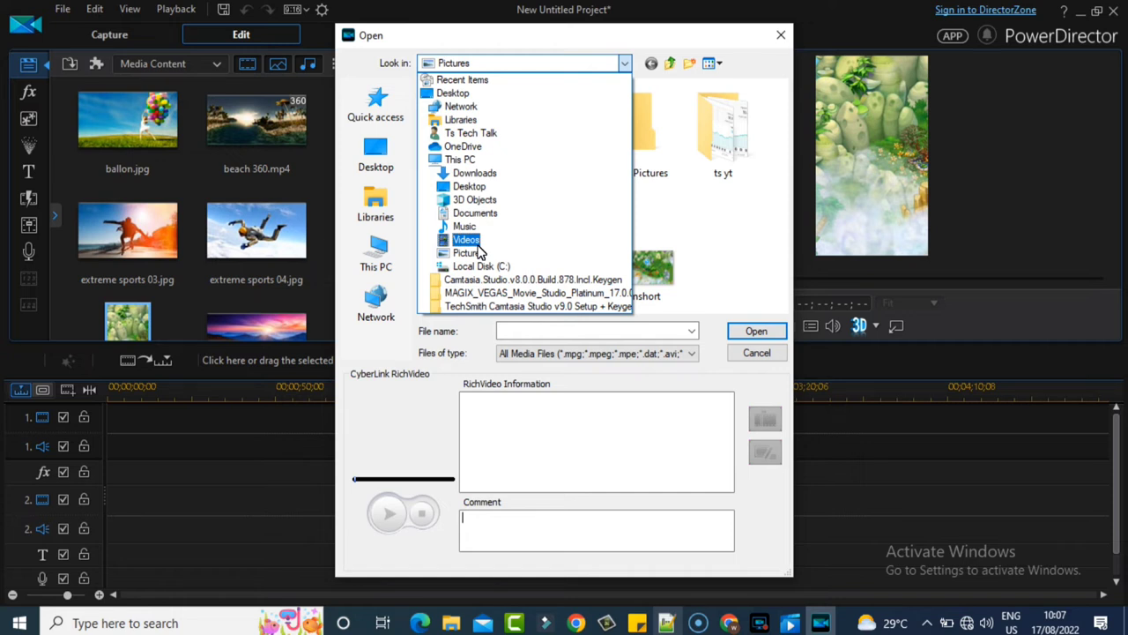
click(476, 242)
click(705, 158)
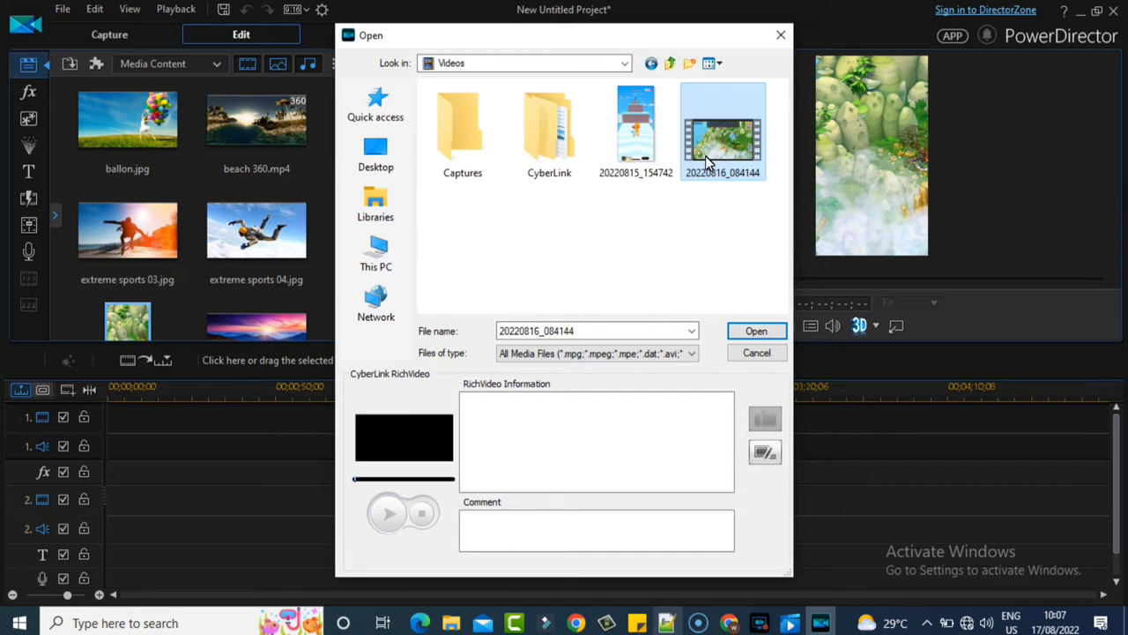
double_click(705, 155)
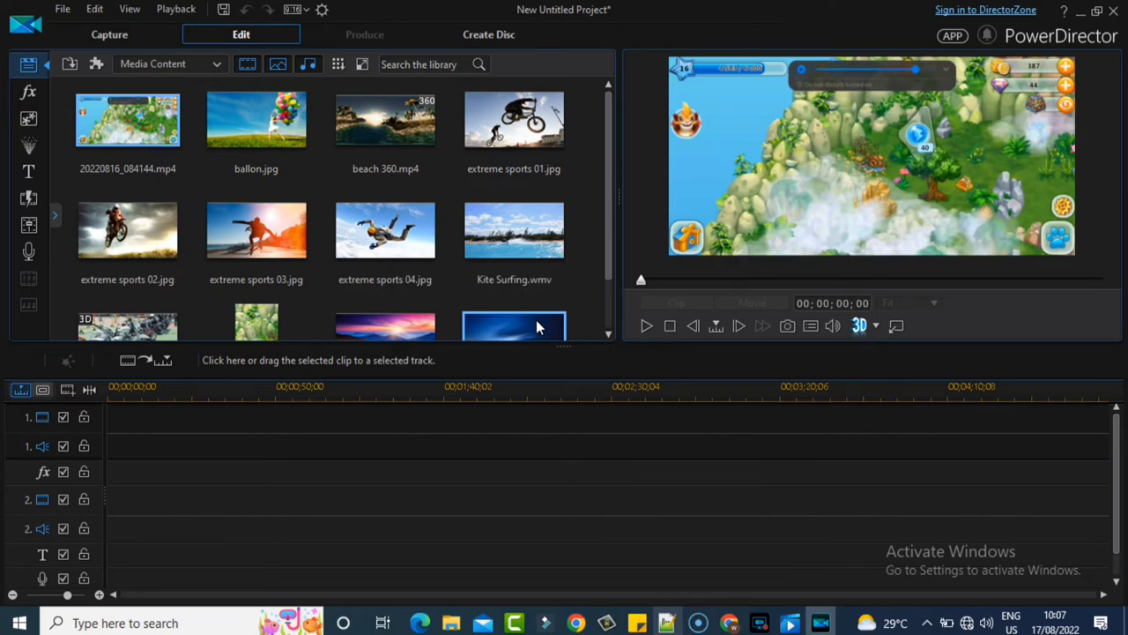
- Put scrrenshot (2).PNG at the start of video track 2, extended to 00;00;57;08
drag(536, 328, 122, 504)
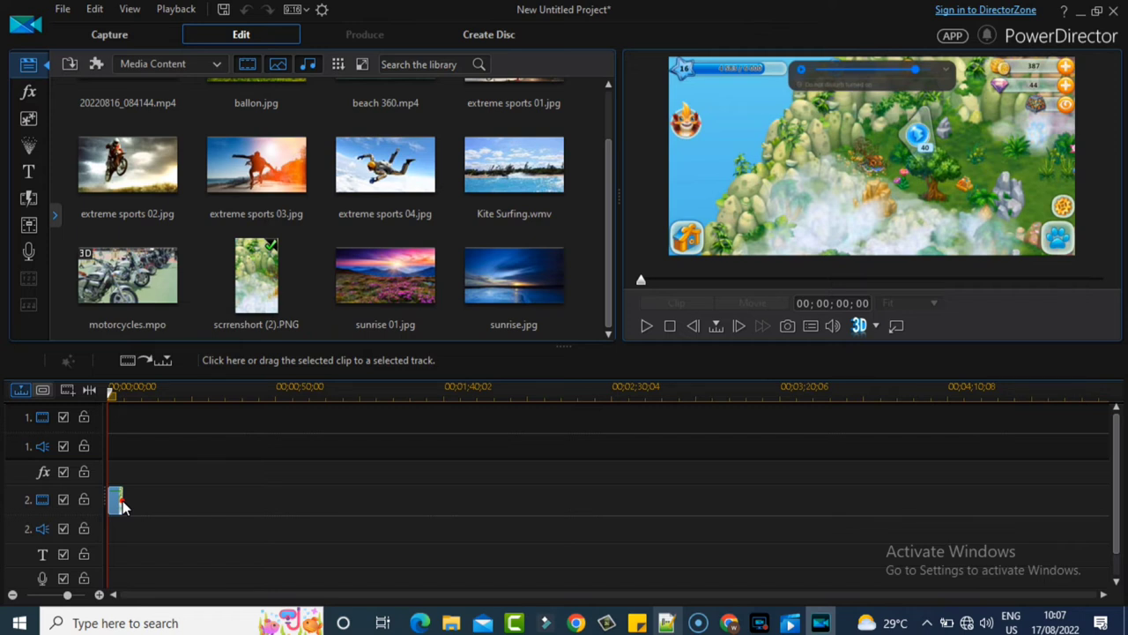
drag(122, 506, 206, 506)
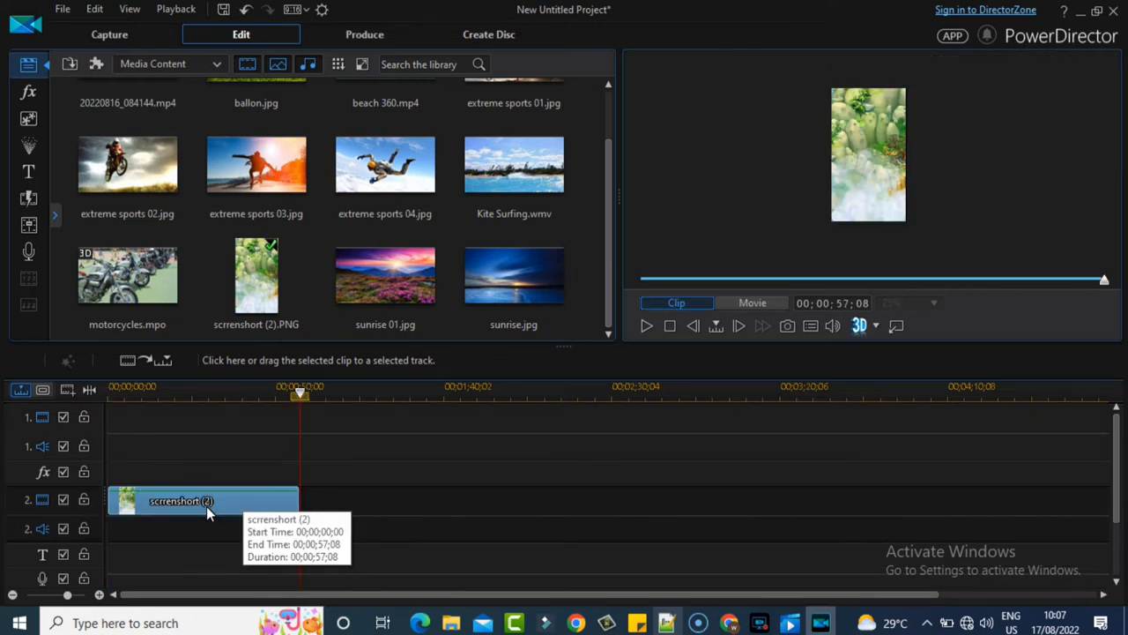
click(207, 506)
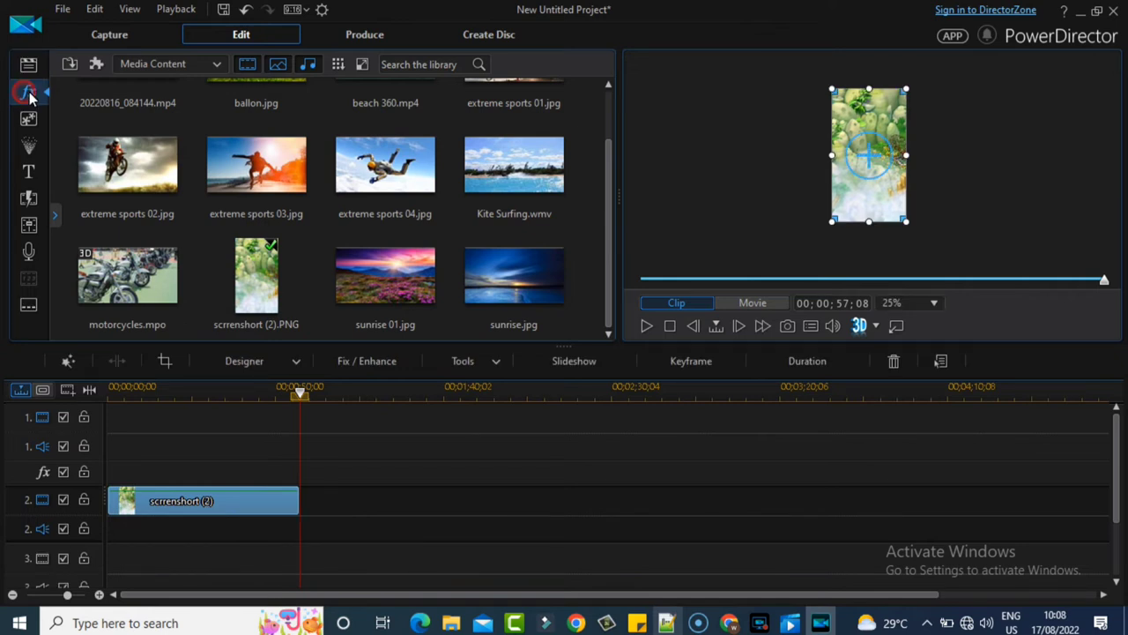
- Apply the Radial Blur effect, found by searching 'blur', to the scrrenshot (2) clip
click(28, 93)
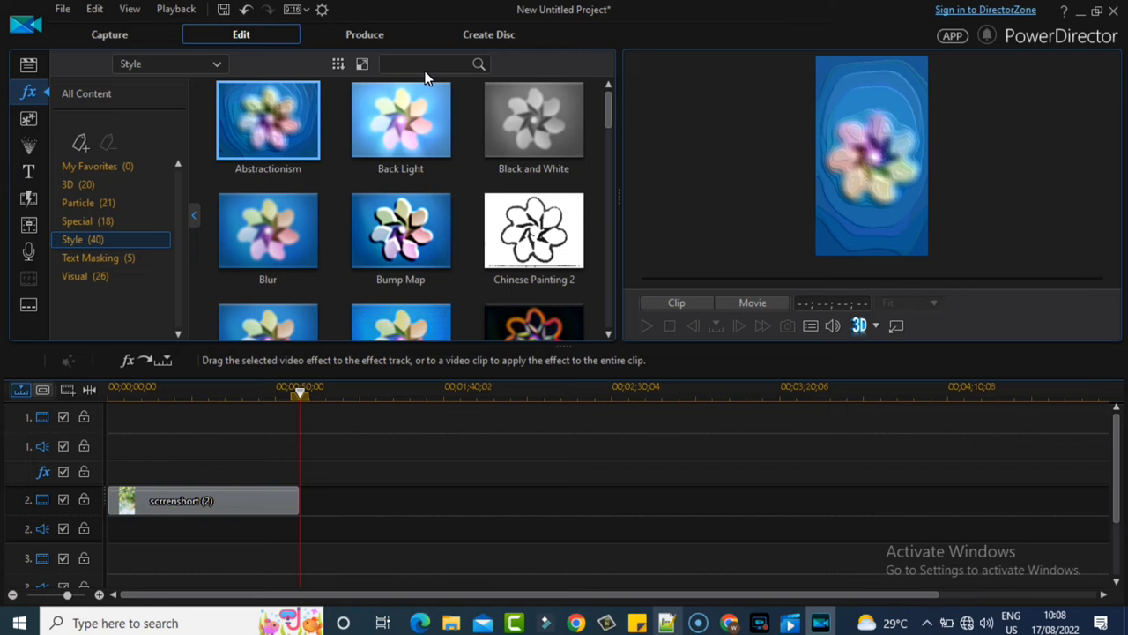
text(blur)
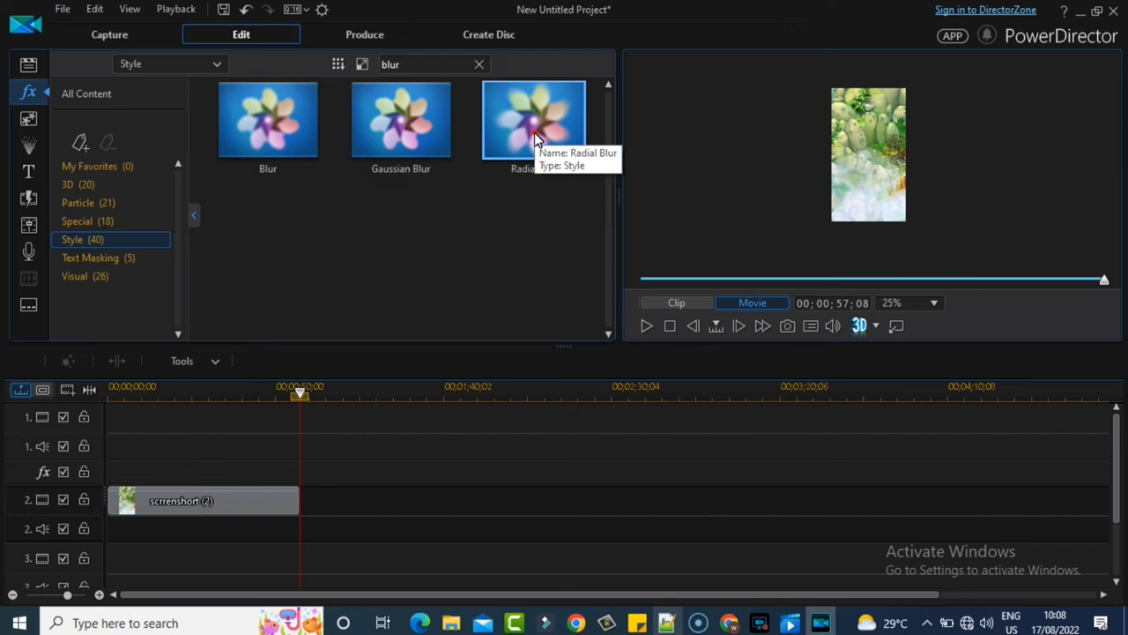
click(60, 238)
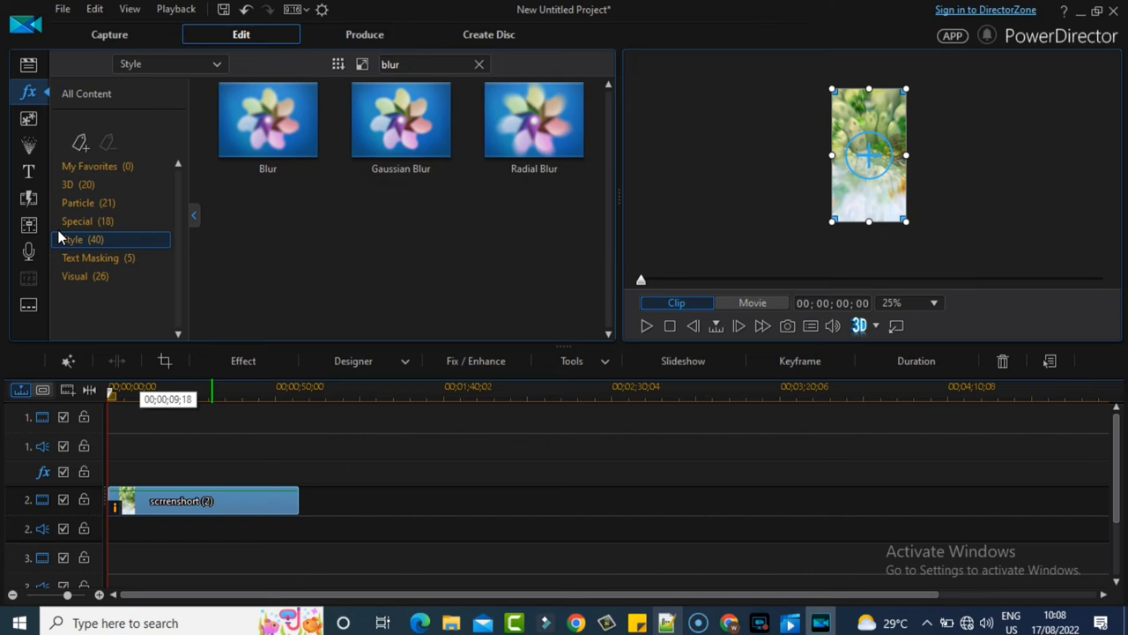
click(113, 426)
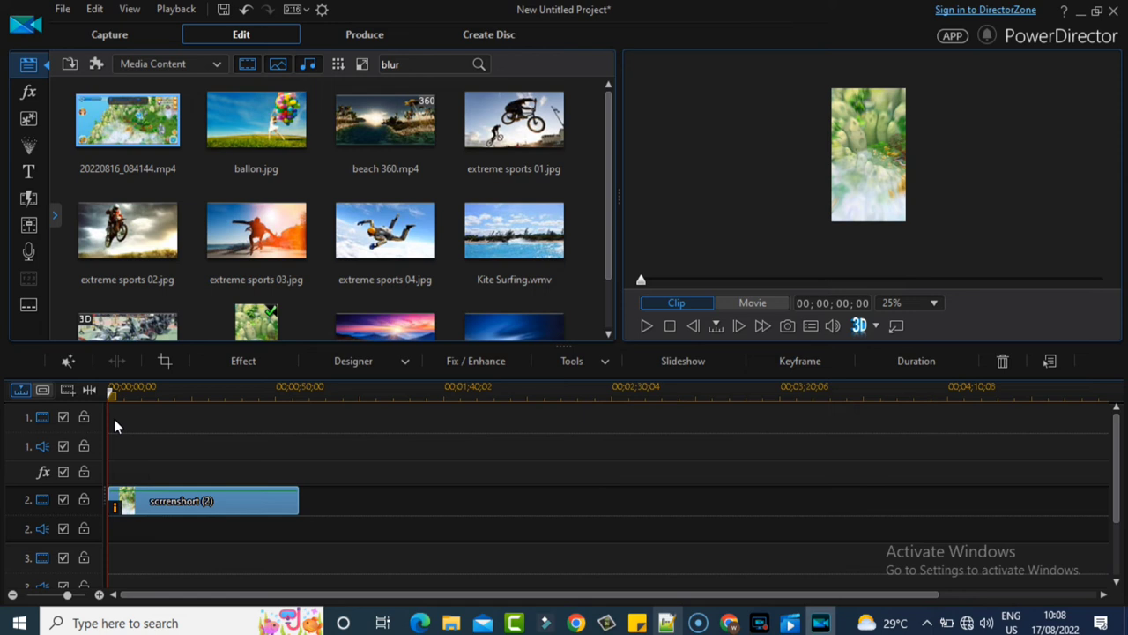
- Place 20220816_084144.mp4 at the start of video track 1 and select the clip
click(163, 271)
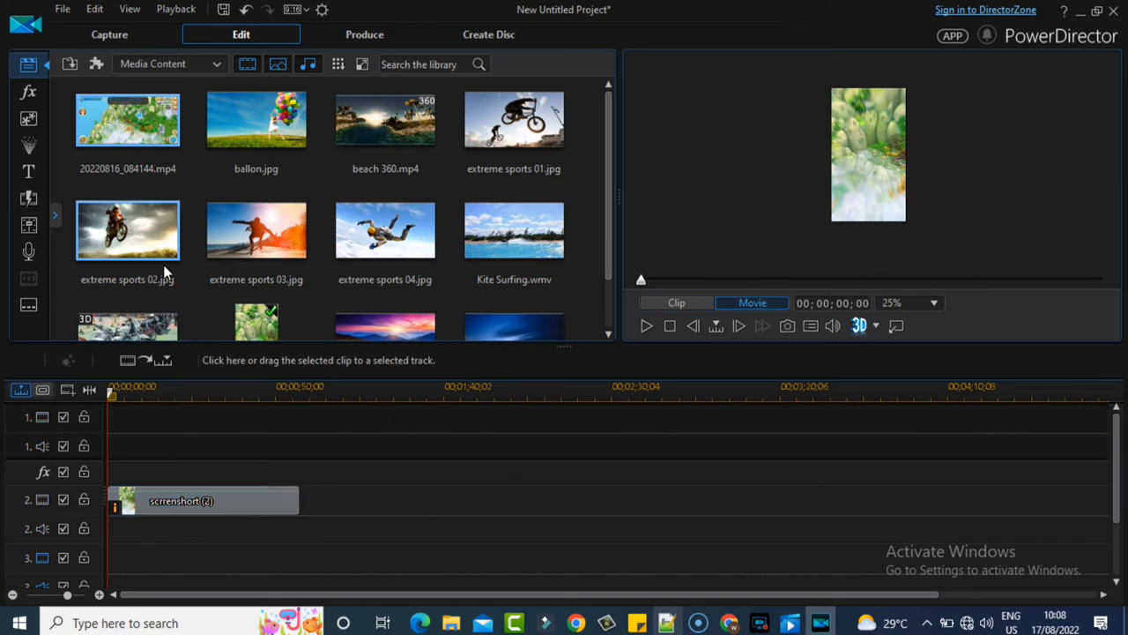
drag(128, 119, 297, 438)
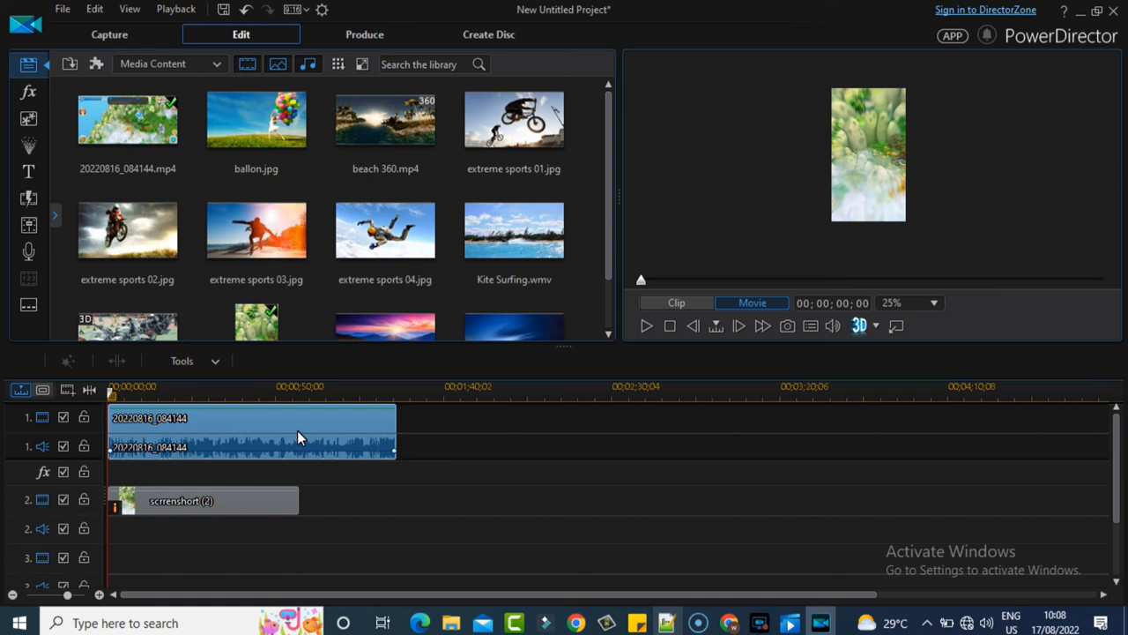
click(302, 432)
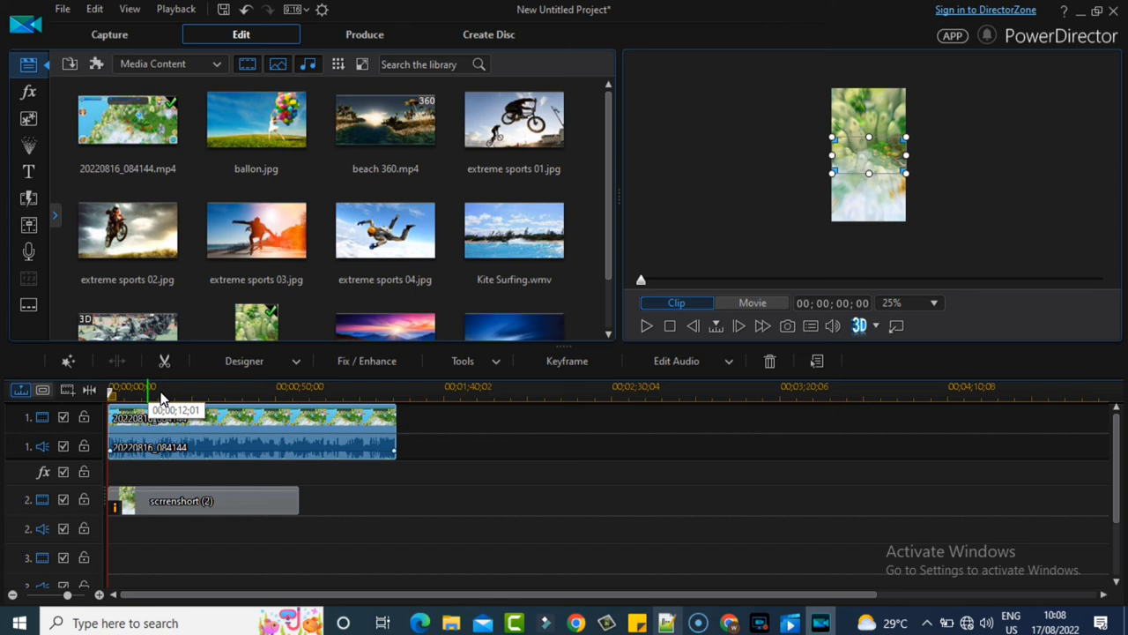
- Move the timeline playhead to about 00;00;16;29
click(163, 390)
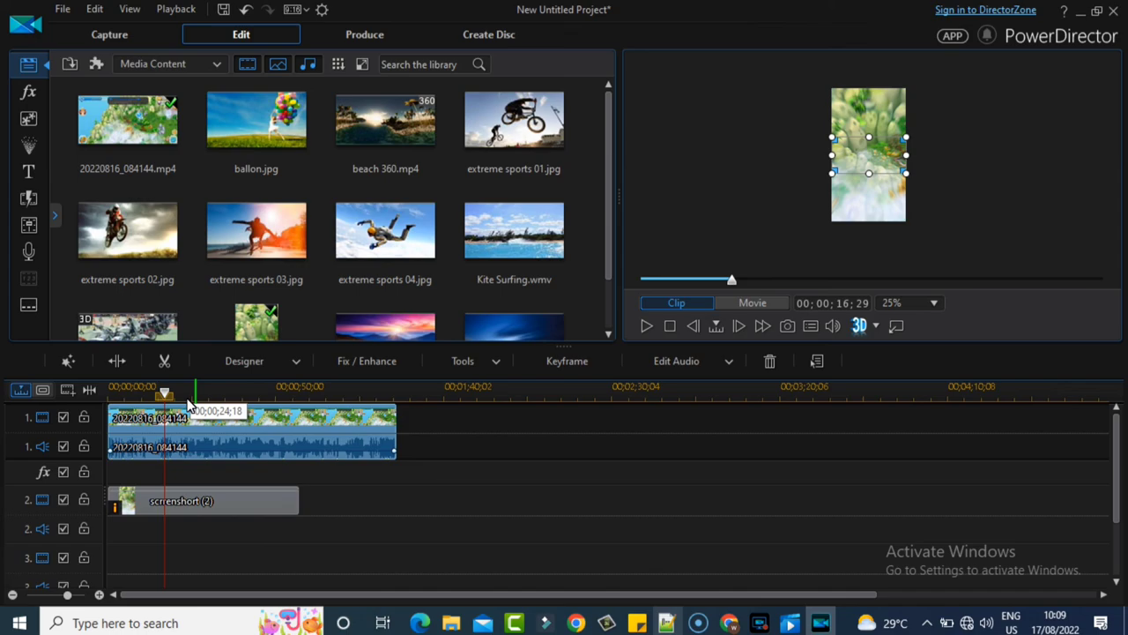
click(1082, 14)
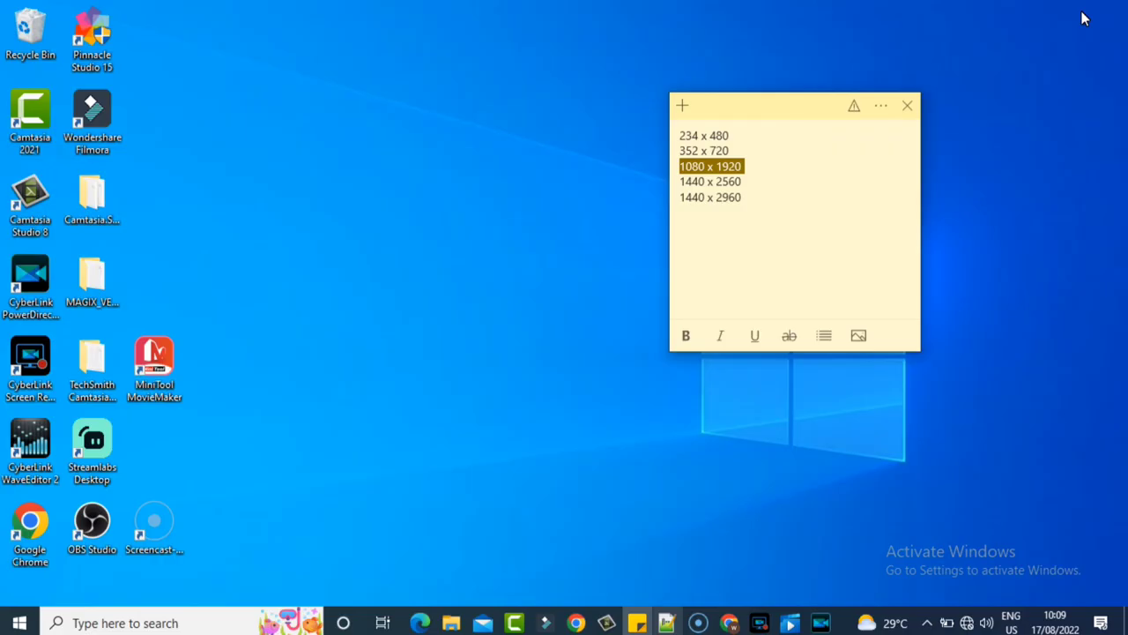